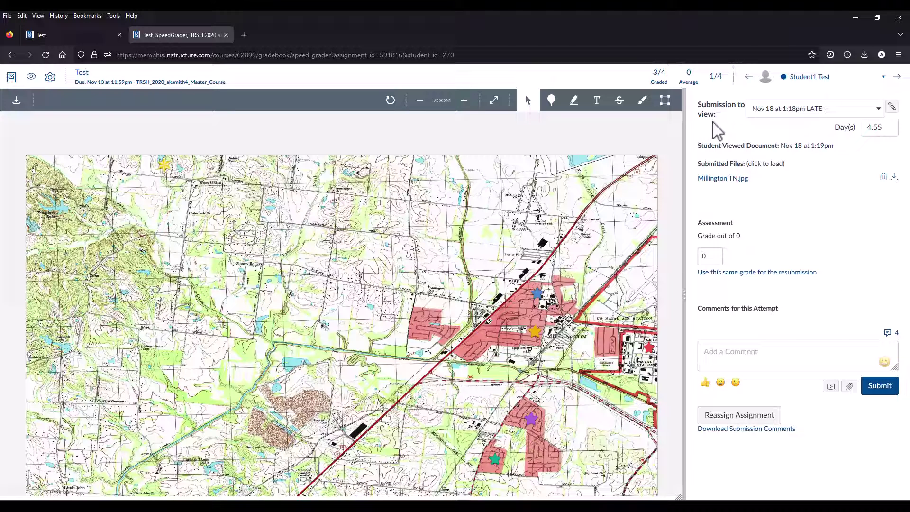
Load the Nov 18 at 1:18pm late YOU.pdf attempt and its 'This needs more work.' comment.
{"action": "left_click", "coordinate": [879, 109]}
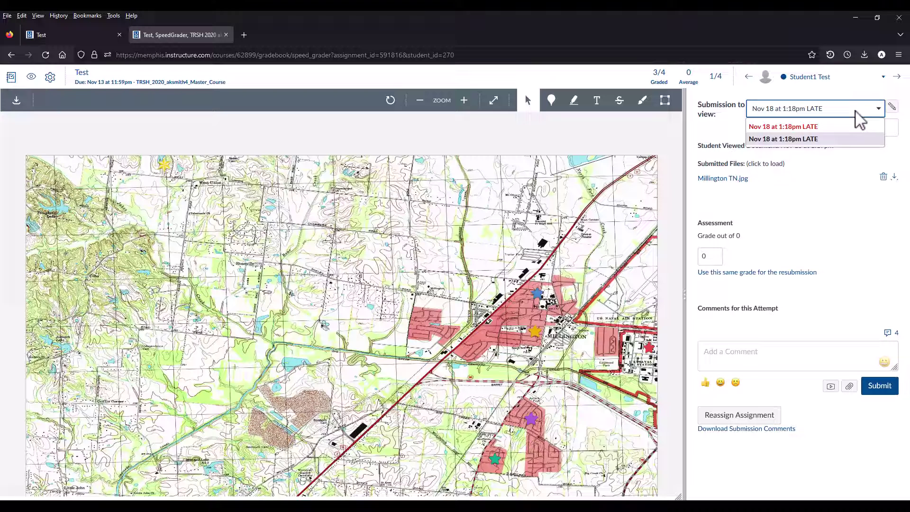
{"action": "left_click", "coordinate": [782, 127]}
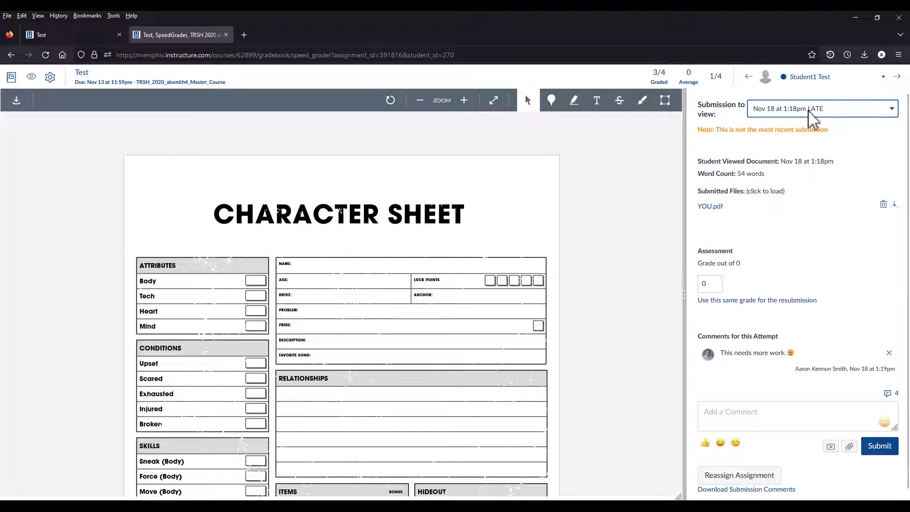
Switch back to the latest Millington TN map attempt and place the cursor in Add a Comment.
{"action": "left_click", "coordinate": [821, 108]}
{"action": "left_click", "coordinate": [804, 139]}
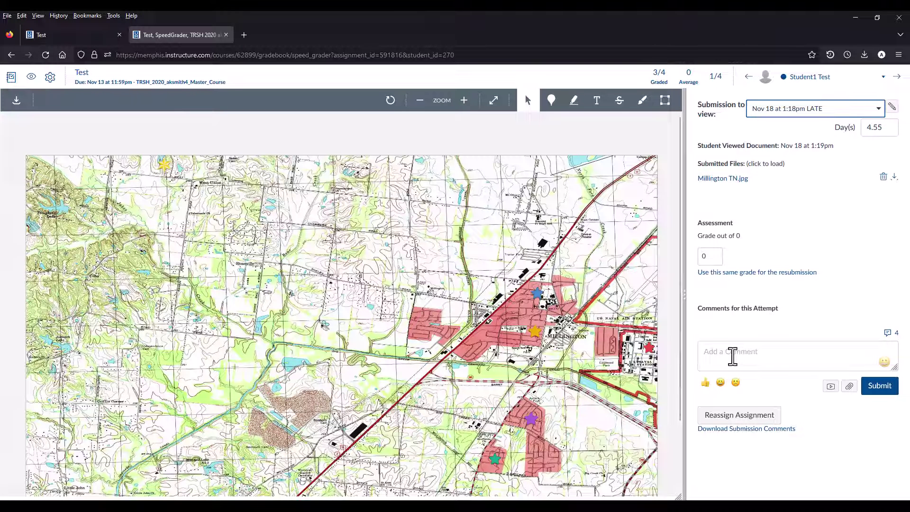
{"action": "left_click", "coordinate": [742, 355]}
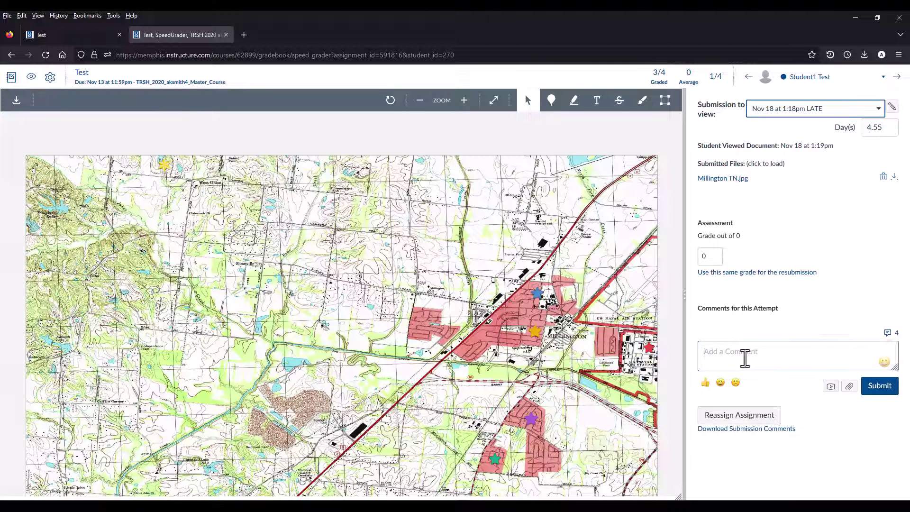